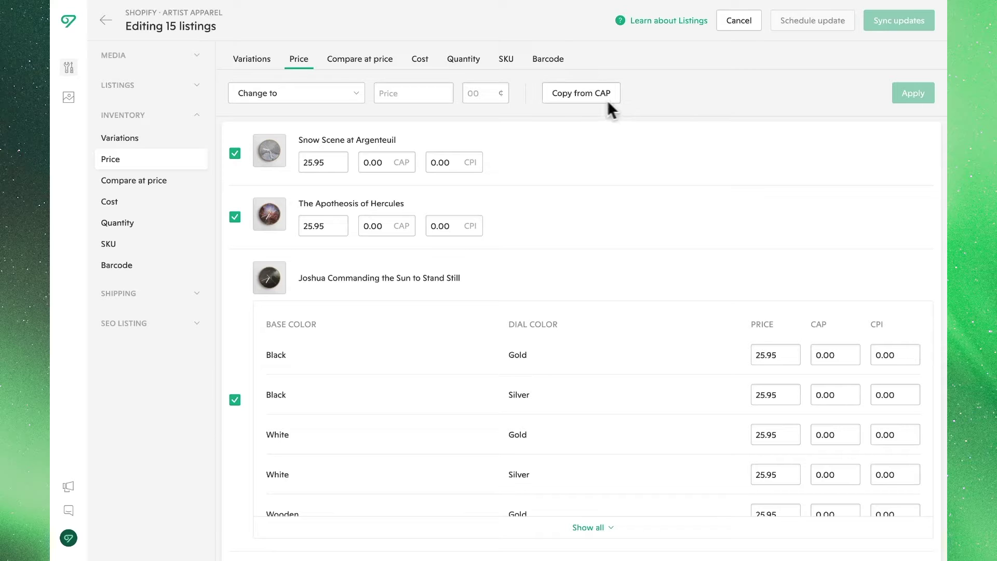
- Look over the Compare at price and Cost tabs, then show the Price adjustment modes
{"action": "left_click", "coordinate": [347, 64]}
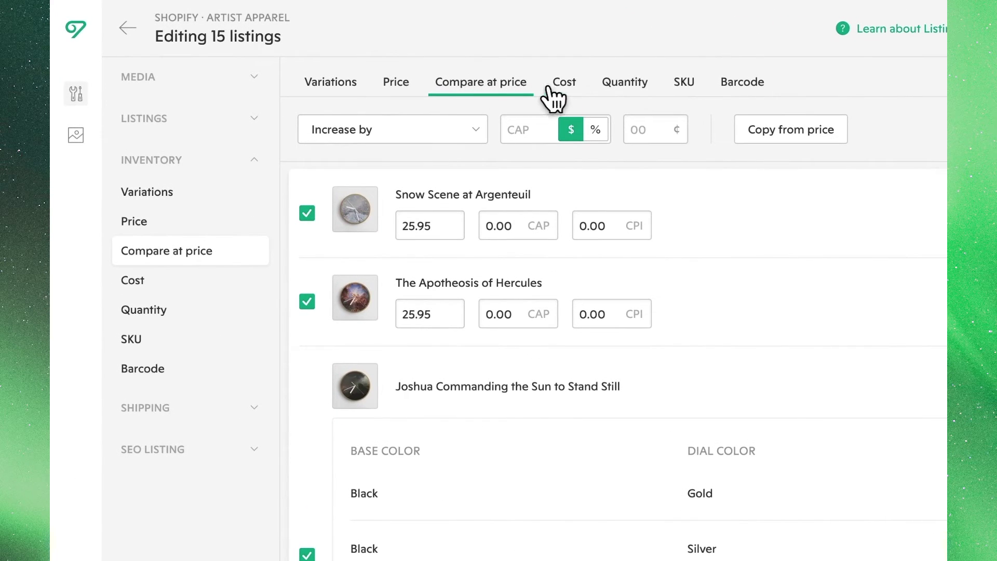
{"action": "left_click", "coordinate": [531, 78]}
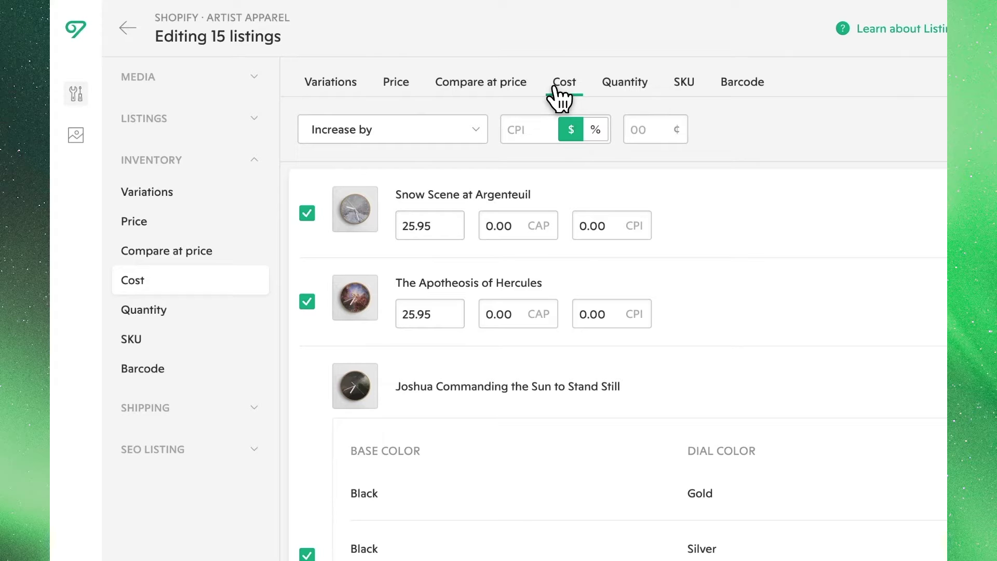
{"action": "left_click", "coordinate": [404, 84]}
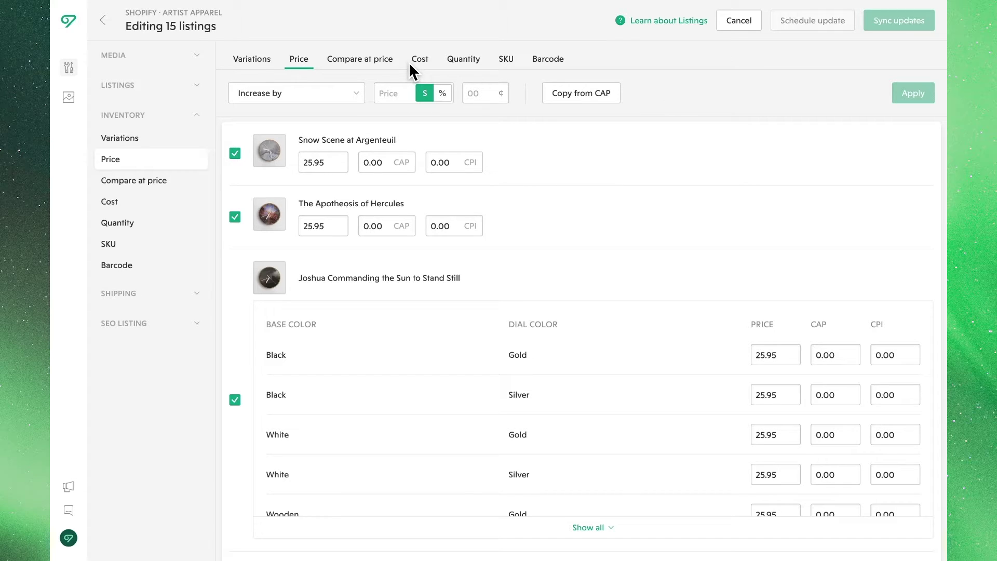
{"action": "left_click", "coordinate": [355, 96]}
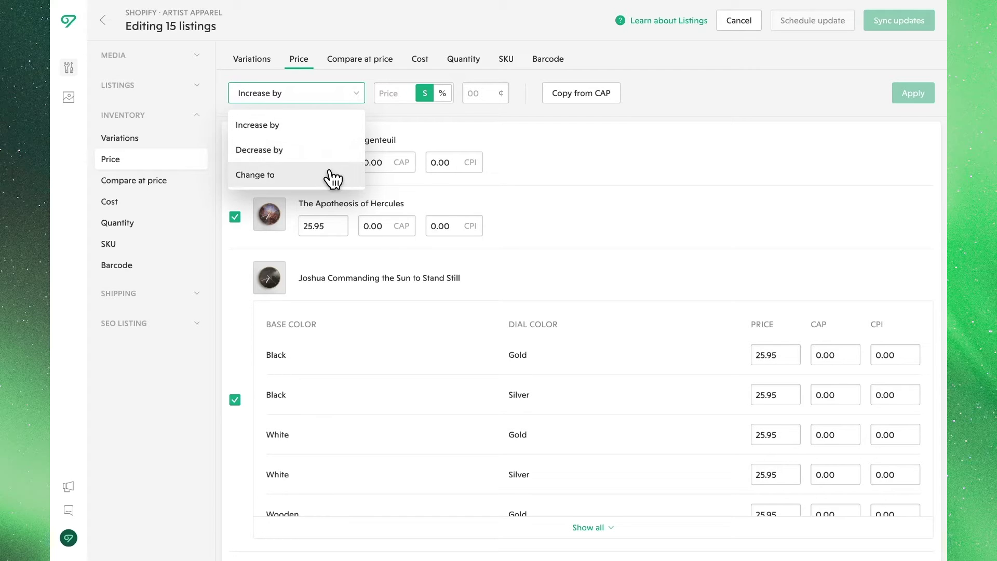
{"action": "left_click", "coordinate": [387, 97]}
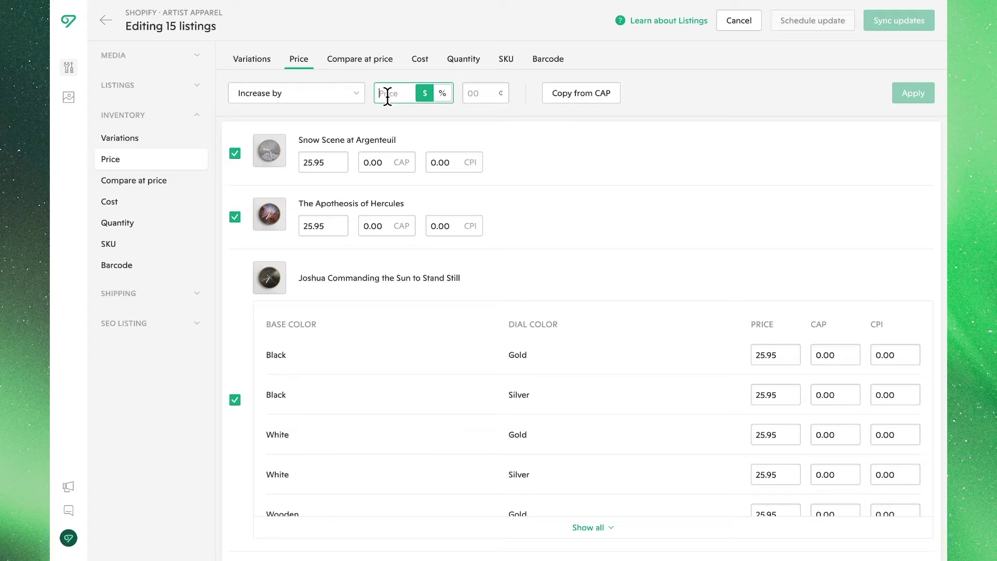
{"action": "left_click", "coordinate": [442, 95]}
{"action": "left_click", "coordinate": [427, 96]}
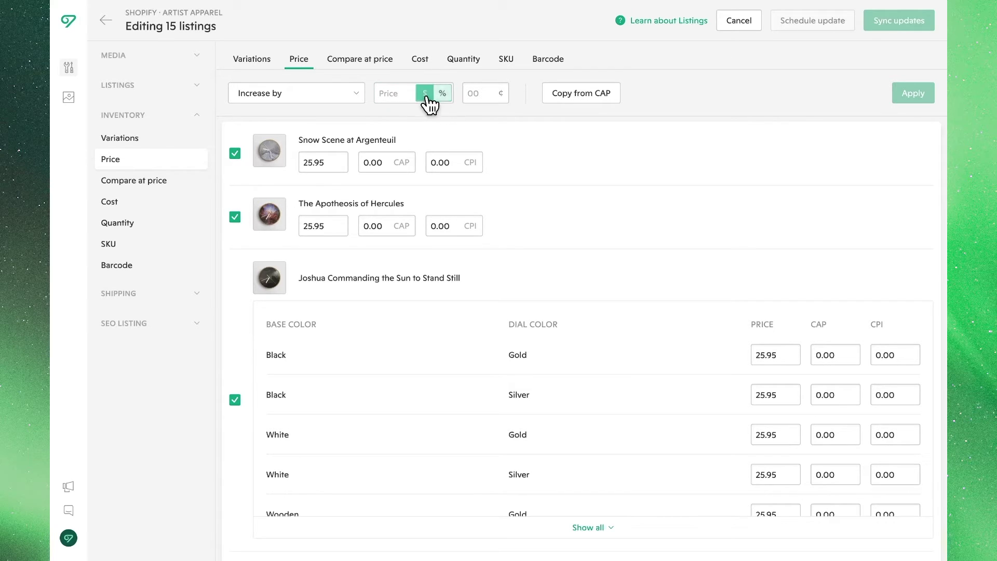
{"action": "left_click", "coordinate": [472, 95]}
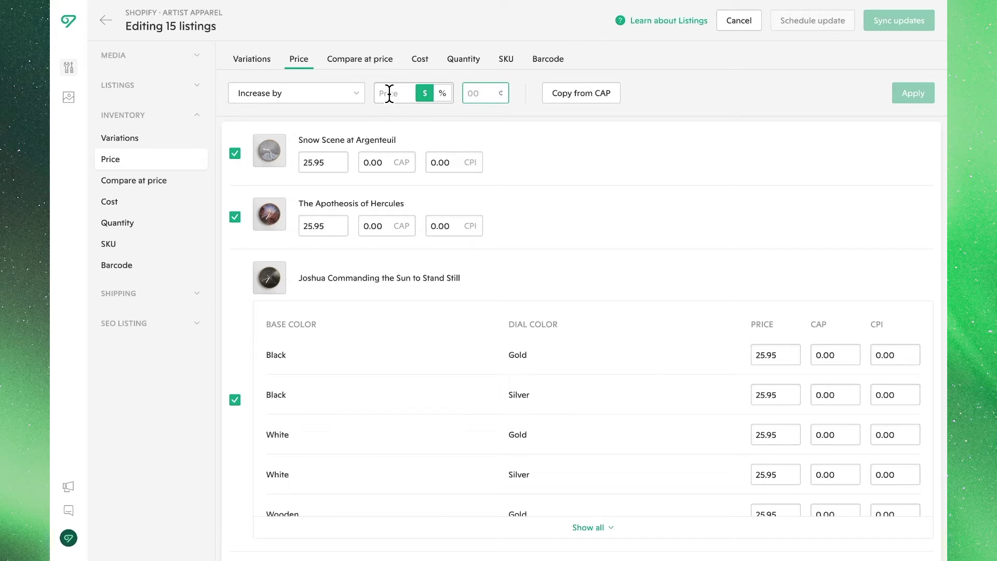
- Increase all 15 listings and variants by $5, from 25.95 to 30.95
{"action": "left_click", "coordinate": [361, 95]}
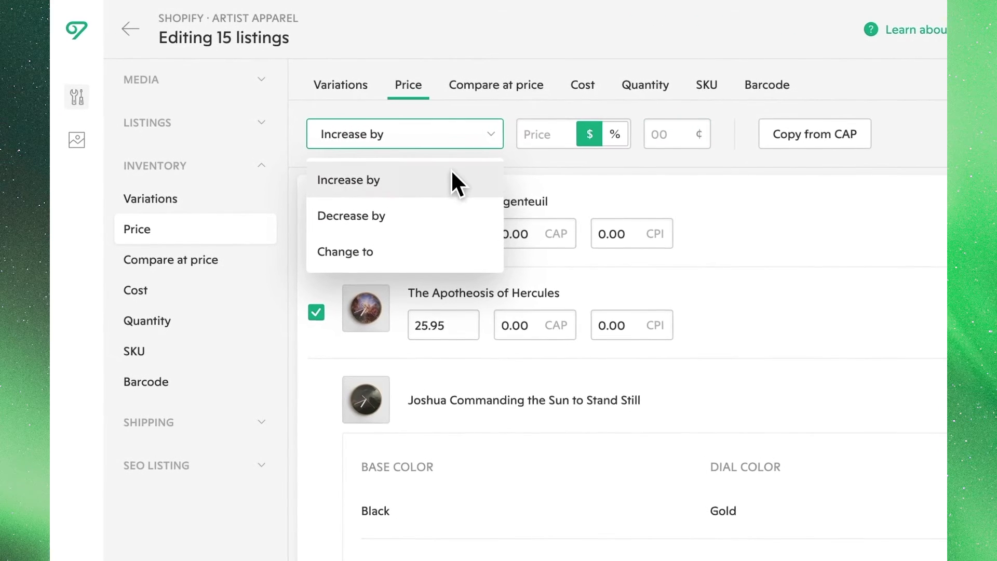
{"action": "left_click", "coordinate": [450, 173]}
{"action": "left_click", "coordinate": [526, 135]}
{"action": "type", "text": "5"}
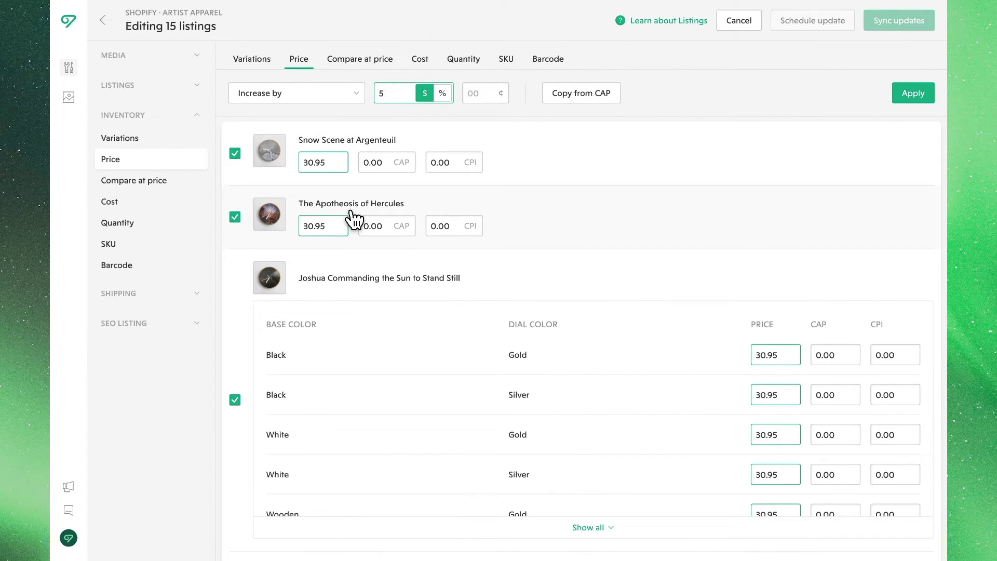
{"action": "left_click", "coordinate": [236, 401]}
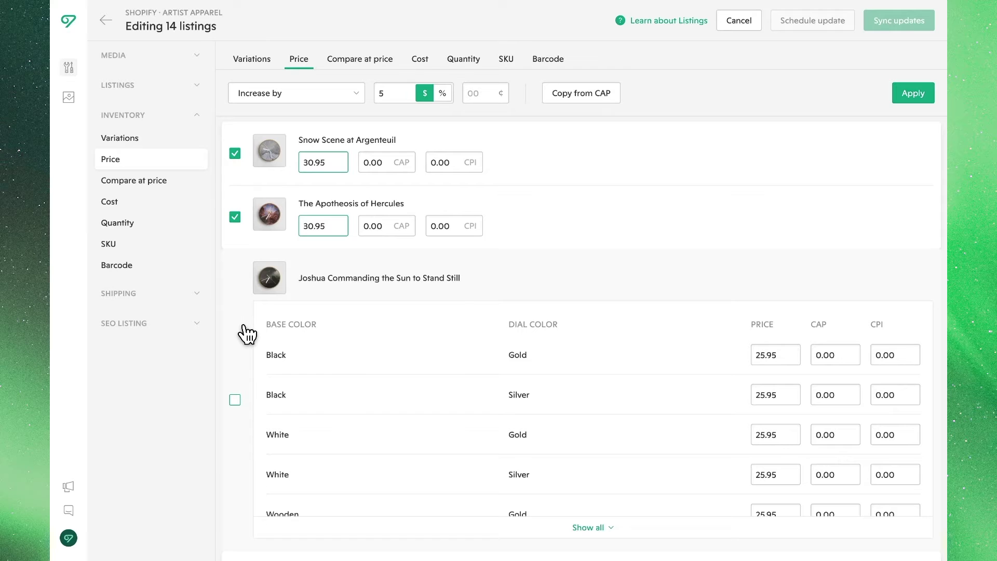
{"action": "left_click", "coordinate": [235, 400]}
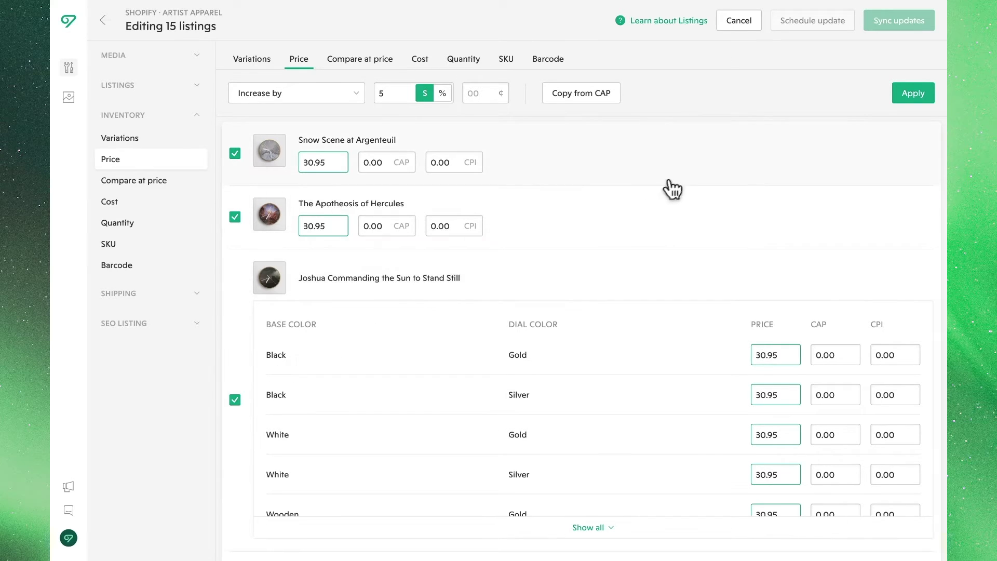
{"action": "left_click", "coordinate": [903, 94]}
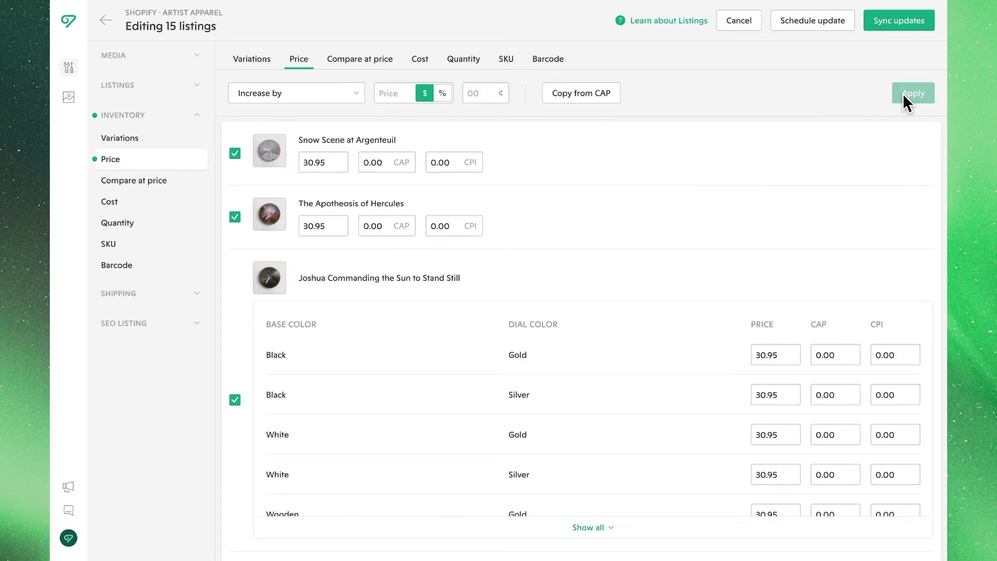
- Apply a 15% decrease to every selected listing's price
{"action": "left_click", "coordinate": [349, 109]}
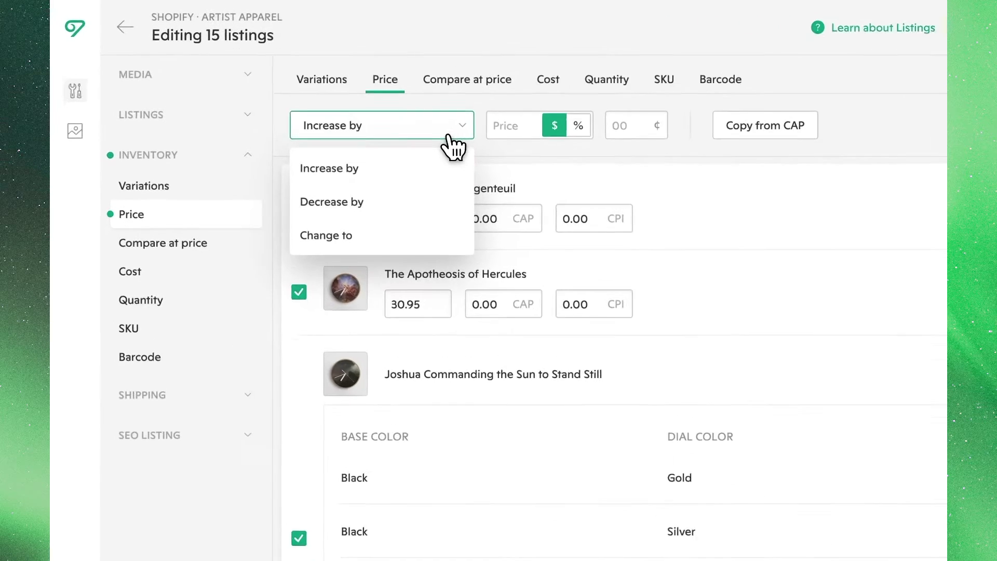
{"action": "left_click", "coordinate": [316, 145]}
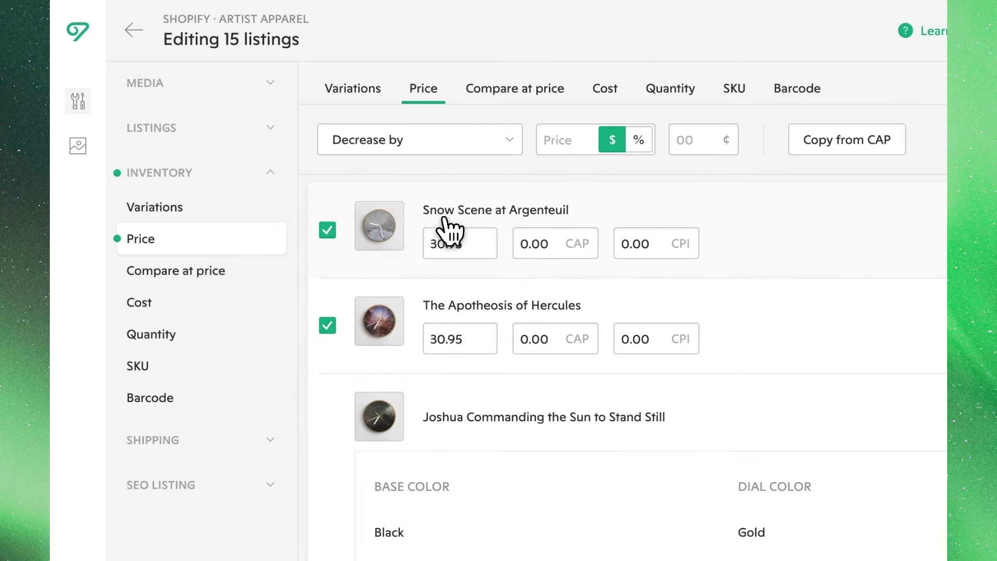
{"action": "left_click", "coordinate": [636, 144]}
{"action": "left_click", "coordinate": [560, 140]}
{"action": "type", "text": "15"}
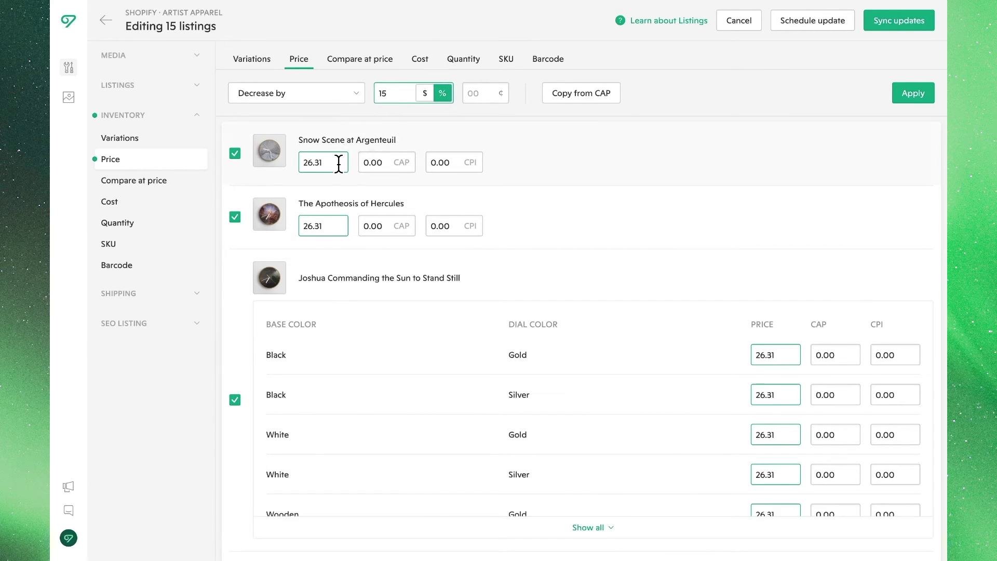
{"action": "left_click", "coordinate": [905, 96]}
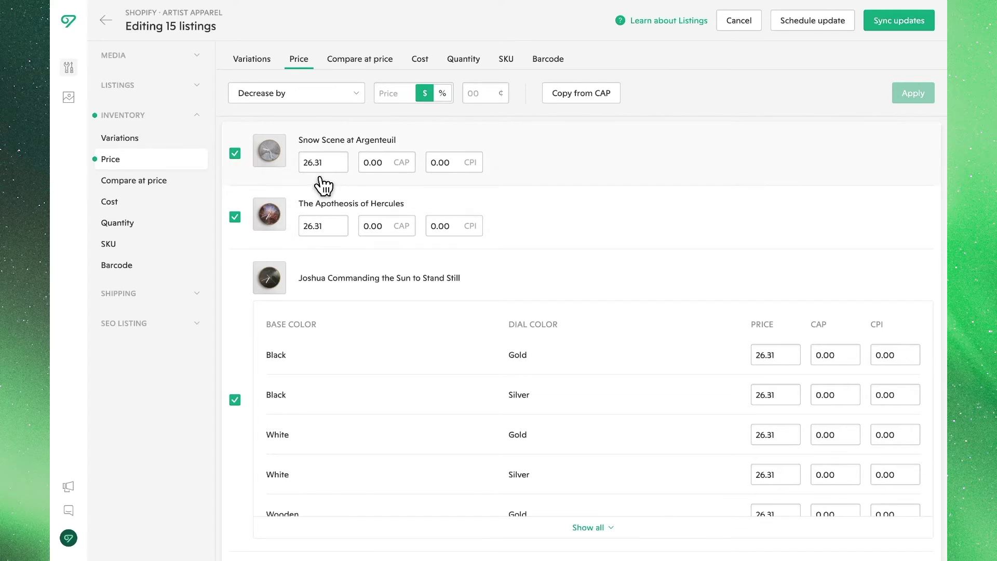
- Apply a further 99-cent price decrease, bringing prices to 26.99
{"action": "left_click", "coordinate": [482, 89]}
{"action": "type", "text": "99"}
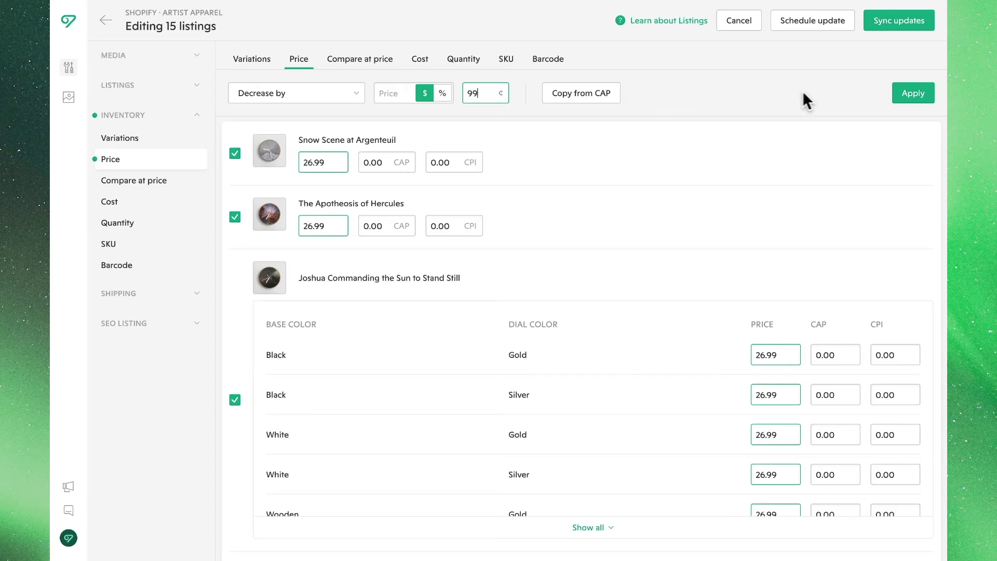
{"action": "left_click", "coordinate": [899, 93]}
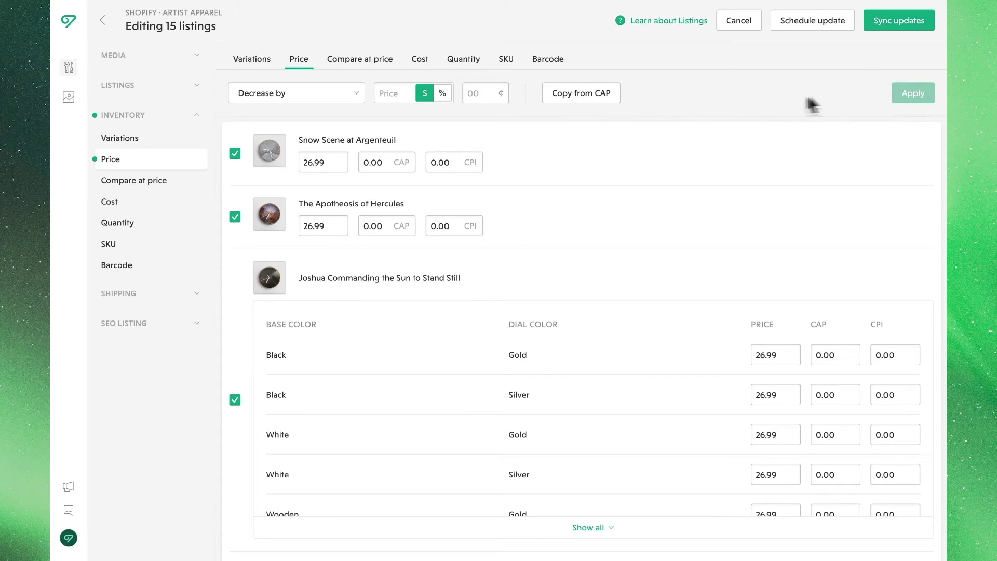
{"action": "left_click", "coordinate": [369, 67]}
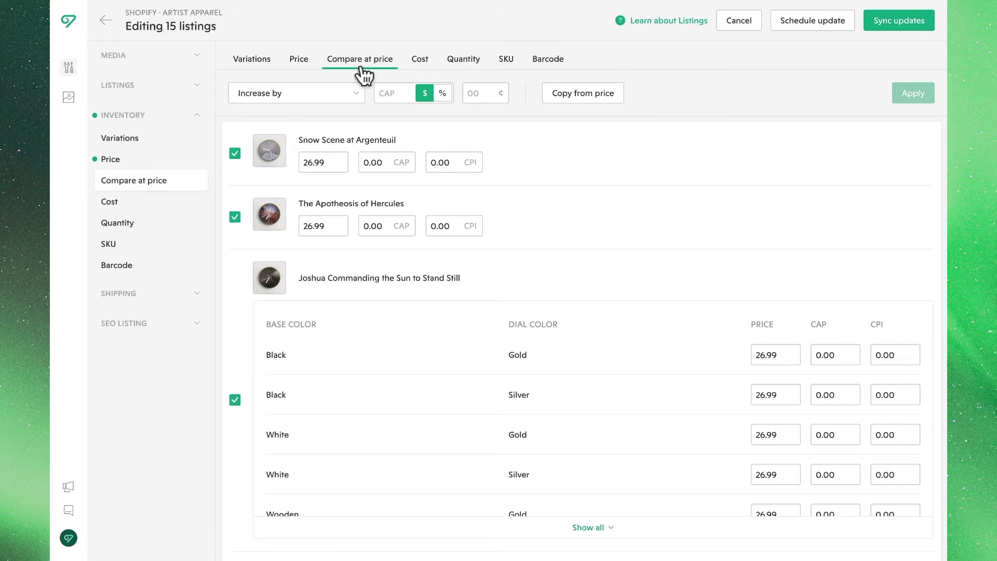
- Change the compare-at price of all listings to a fixed 40.00
{"action": "left_click", "coordinate": [338, 96]}
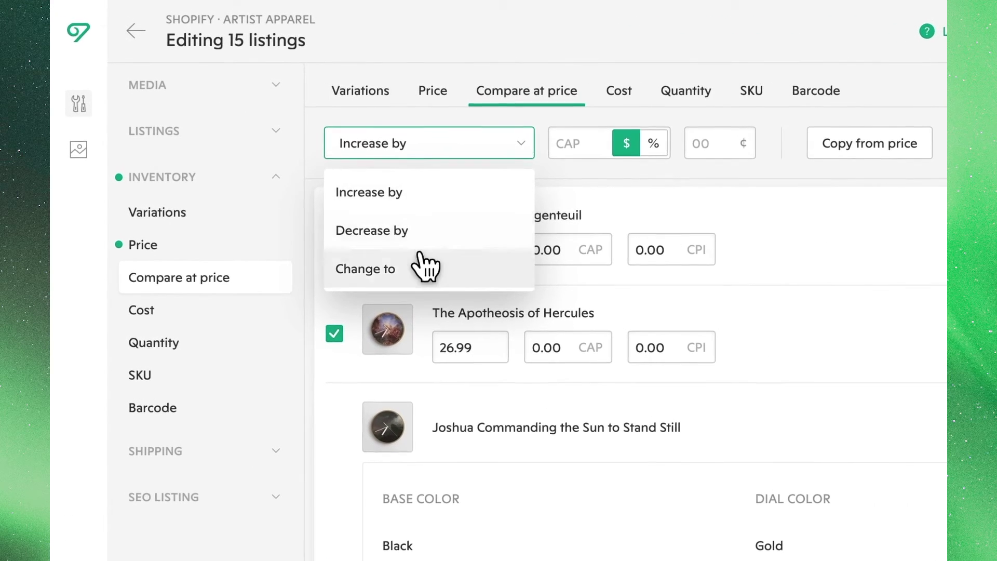
{"action": "left_click", "coordinate": [421, 262]}
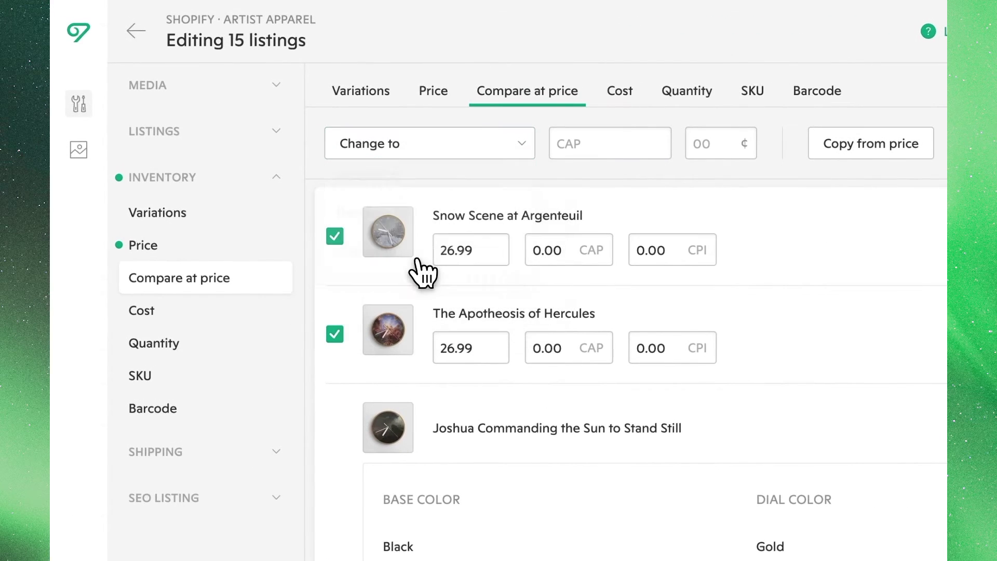
{"action": "left_click", "coordinate": [558, 149]}
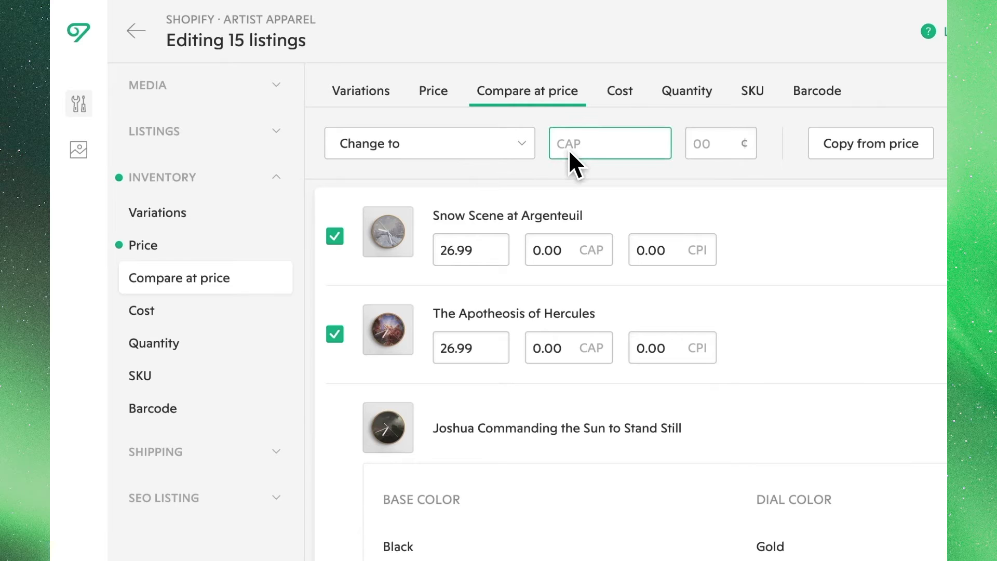
{"action": "type", "text": "40"}
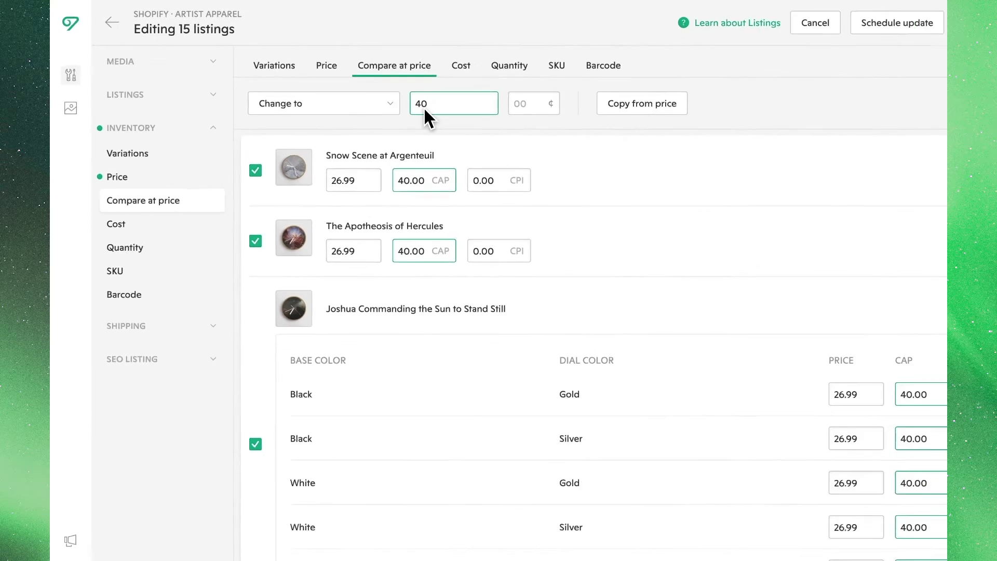
{"action": "left_click", "coordinate": [895, 94]}
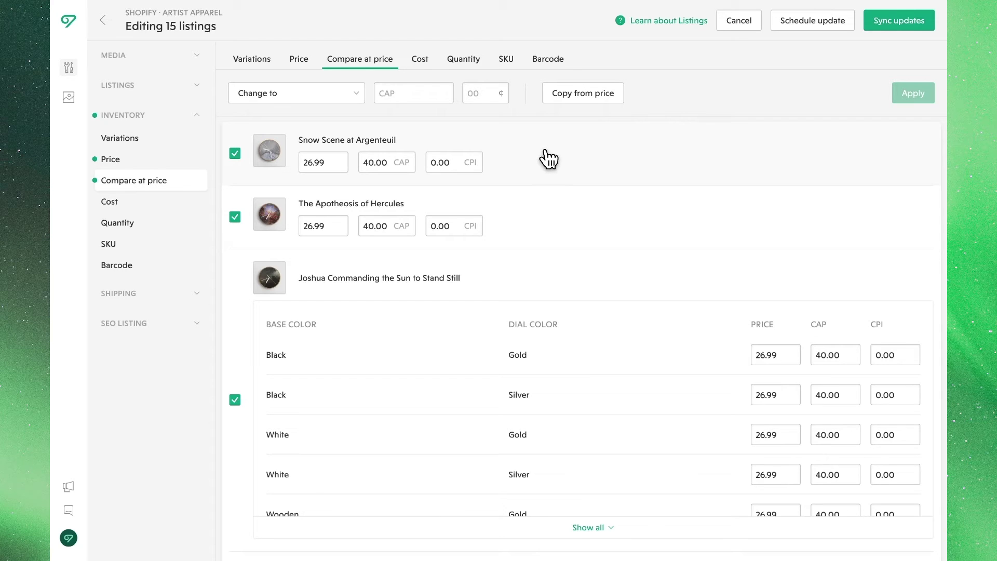
{"action": "left_click", "coordinate": [422, 72]}
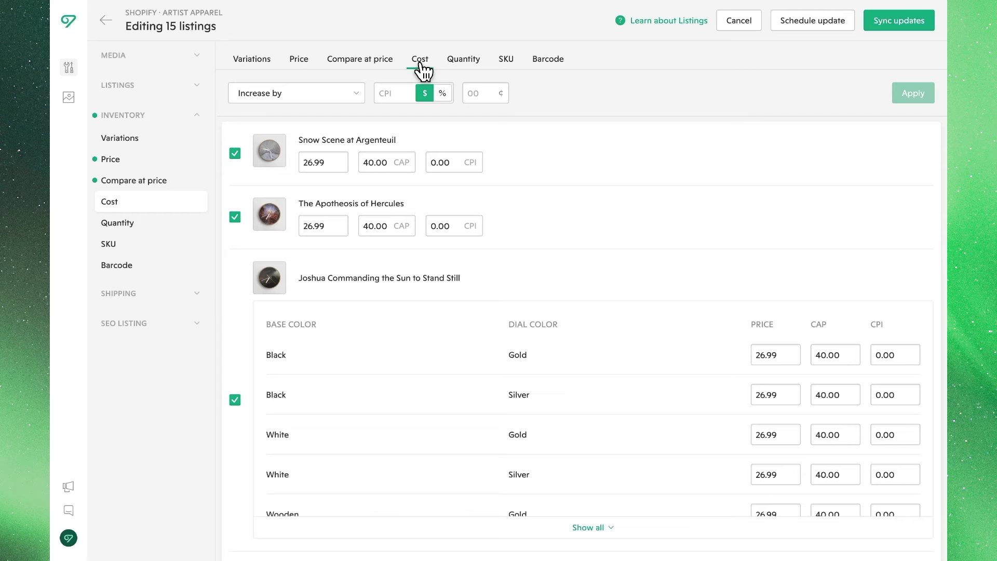
- Change every listing's cost to a fixed 15.00
{"action": "left_click", "coordinate": [344, 104]}
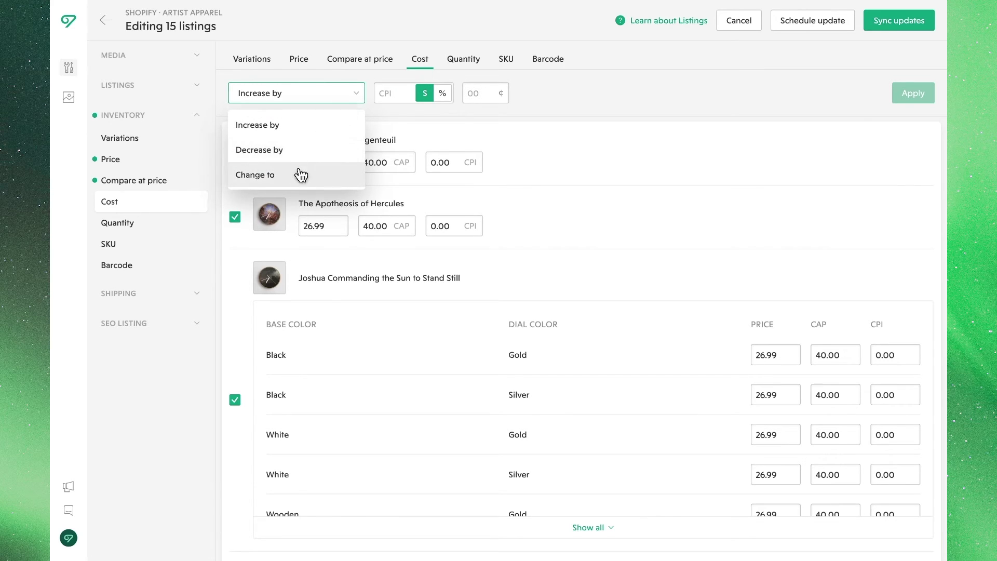
{"action": "left_click", "coordinate": [299, 172]}
{"action": "left_click", "coordinate": [390, 92]}
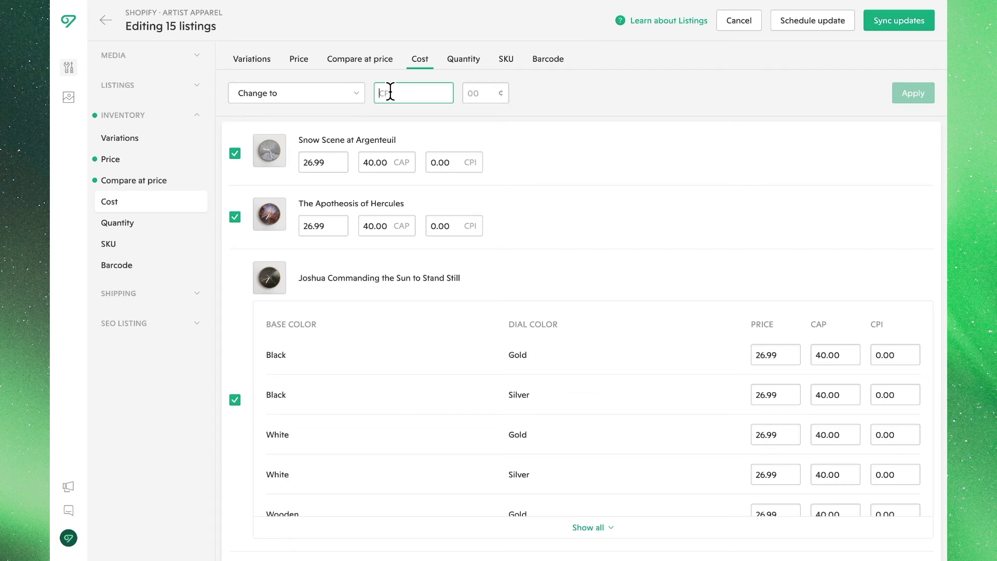
{"action": "type", "text": "15"}
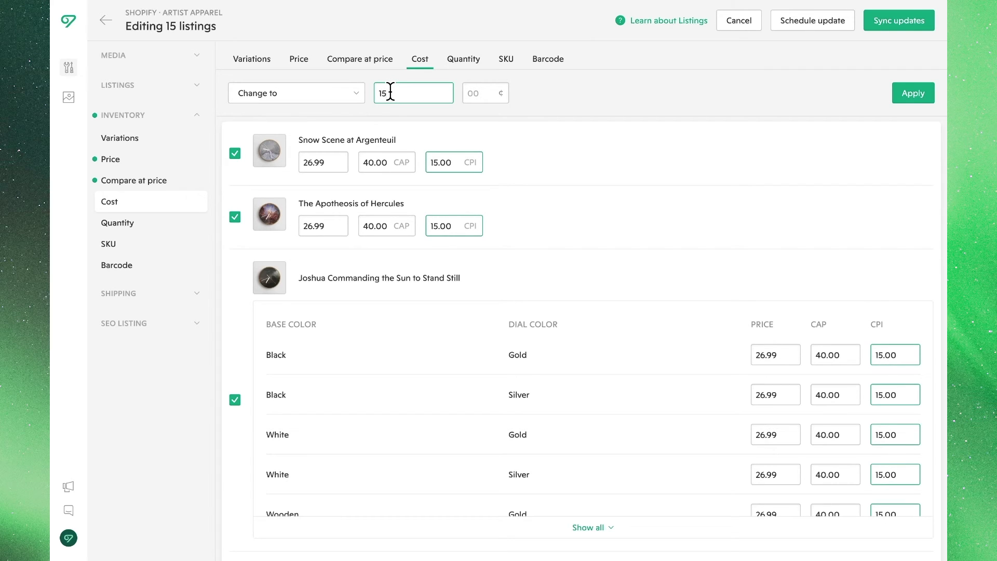
{"action": "left_click", "coordinate": [904, 92]}
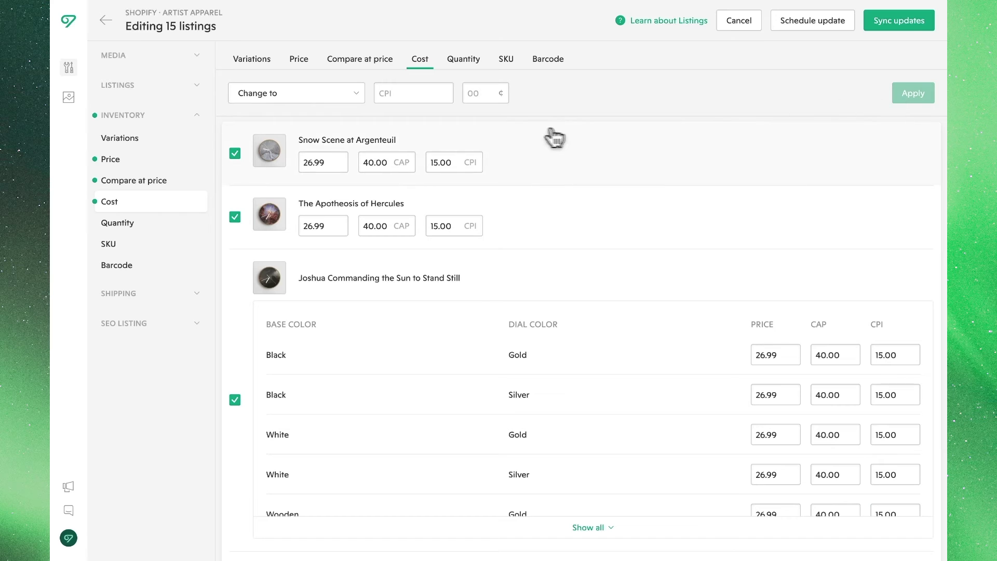
- Increase all costs by 10%, from 15.00 to 16.50
{"action": "left_click", "coordinate": [335, 99]}
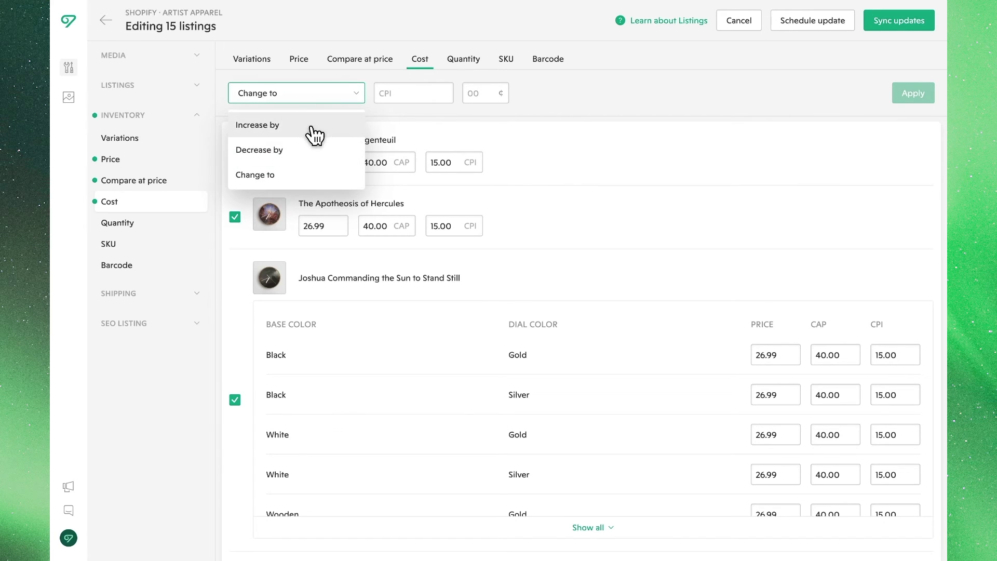
{"action": "left_click", "coordinate": [311, 127]}
{"action": "left_click", "coordinate": [441, 100]}
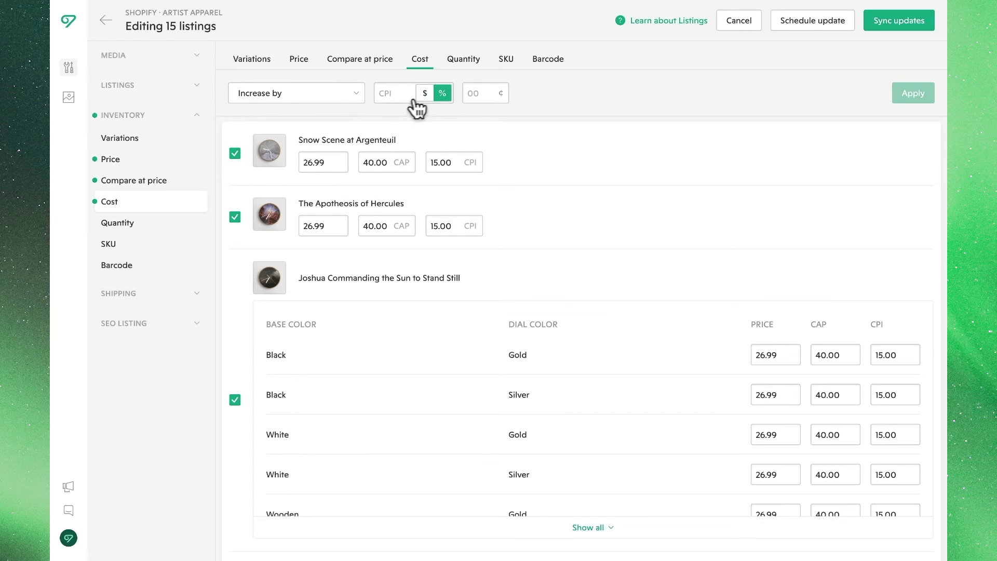
{"action": "left_click", "coordinate": [388, 95]}
{"action": "type", "text": "10"}
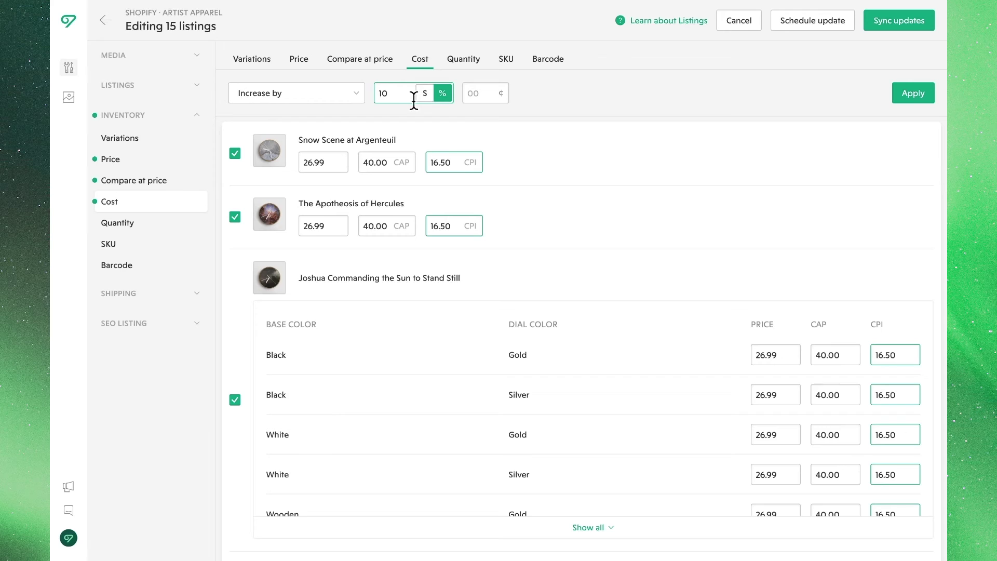
{"action": "left_click", "coordinate": [902, 91]}
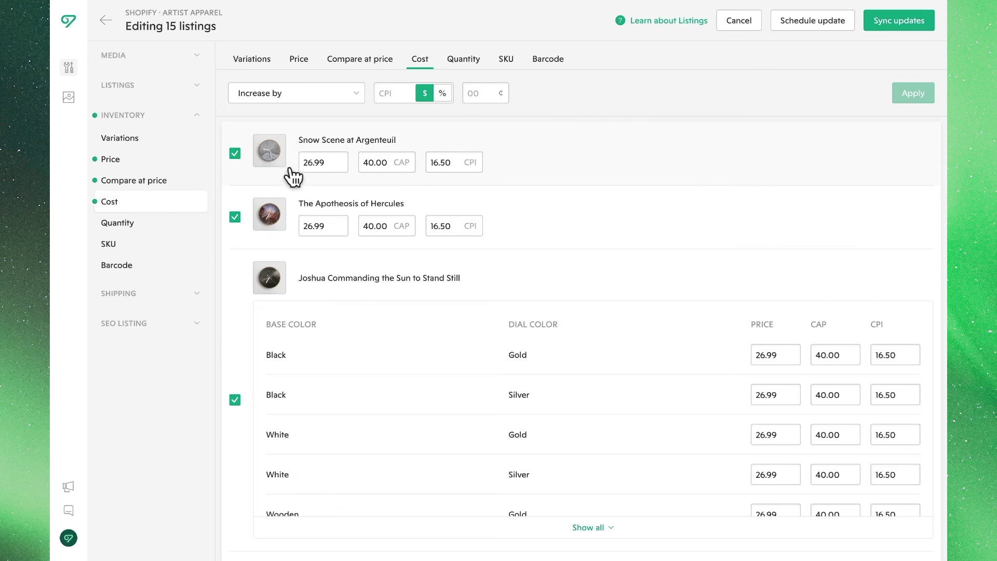
- Change Snow Scene at Argenteuil's price individually to 30.00
{"action": "double_click", "coordinate": [317, 162]}
{"action": "type", "text": "30.00"}
{"action": "left_click", "coordinate": [542, 175]}
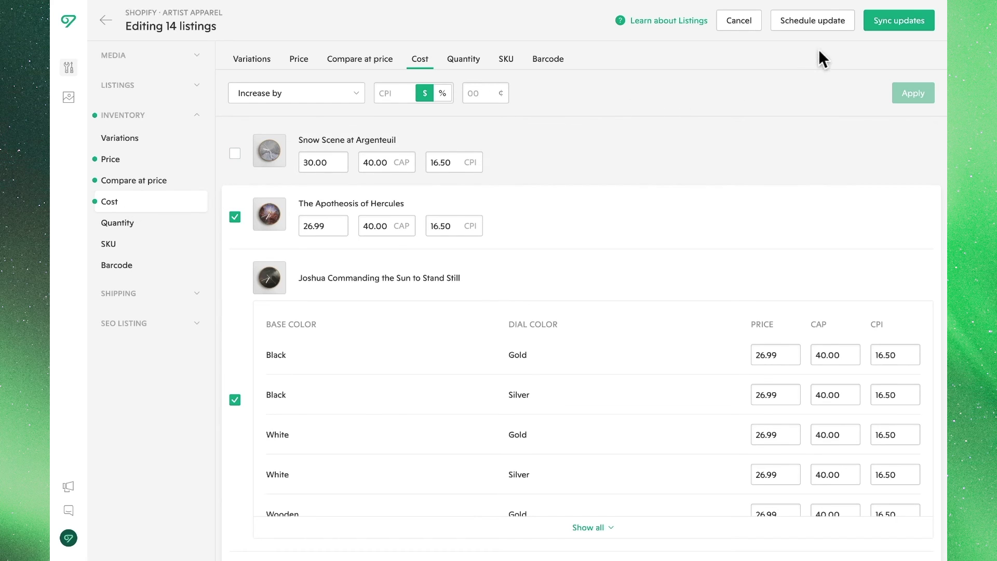
- Sync the 14 edited listings' updates to the Shopify store
{"action": "left_click", "coordinate": [880, 26]}
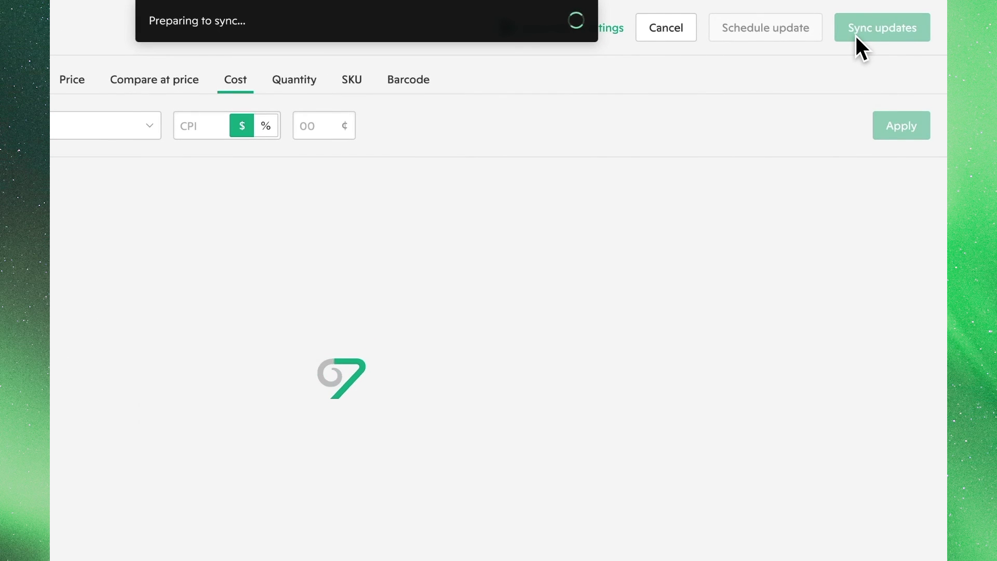